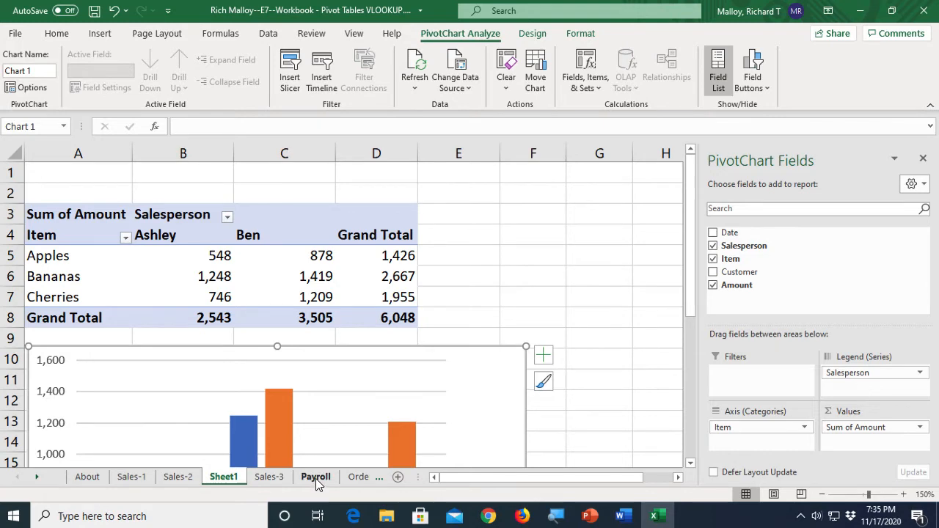
- Open the Payroll sheet and scroll through the employee data
left_click(316, 478)
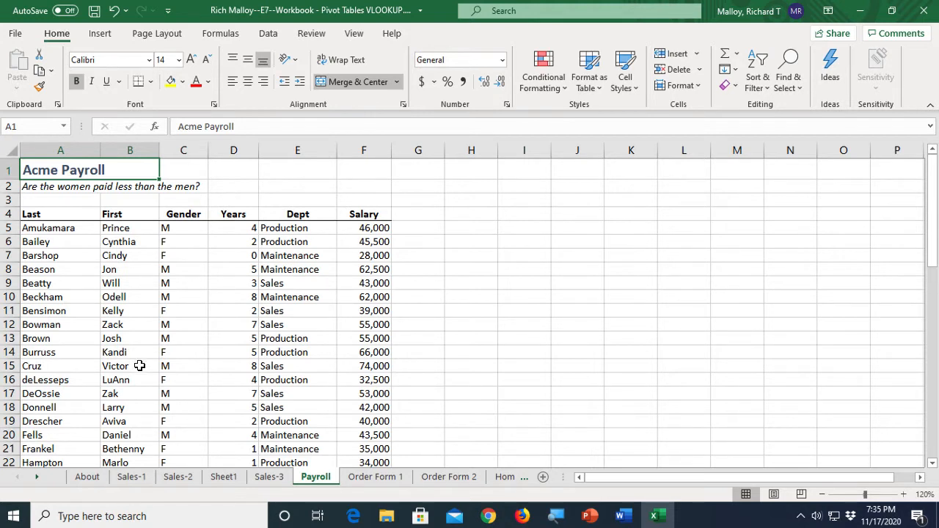
scroll(139, 367, "down", 1)
scroll(146, 373, "down", 1)
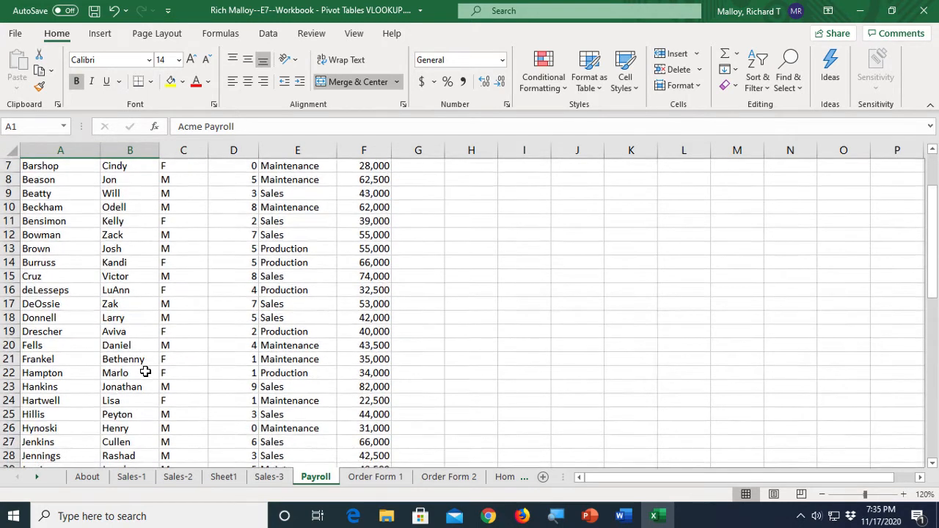
scroll(145, 371, "up", 2)
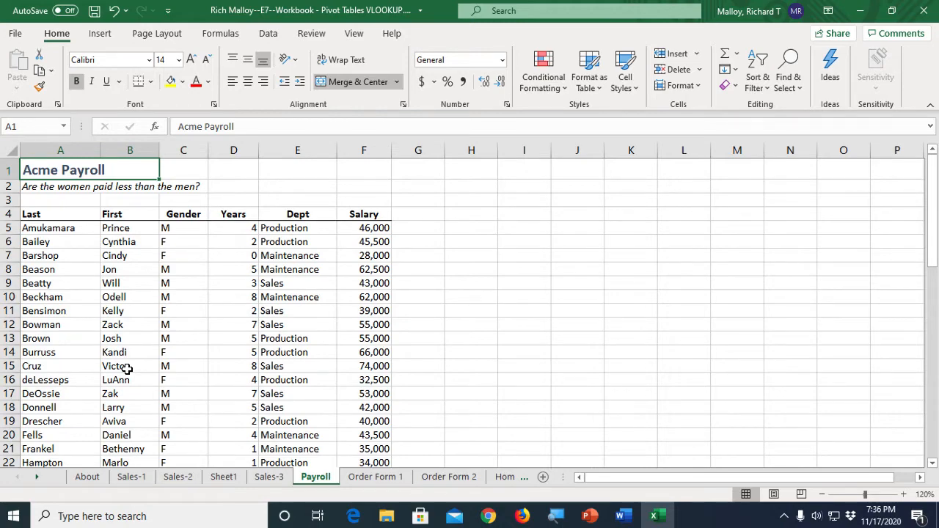
scroll(160, 378, "down", 10)
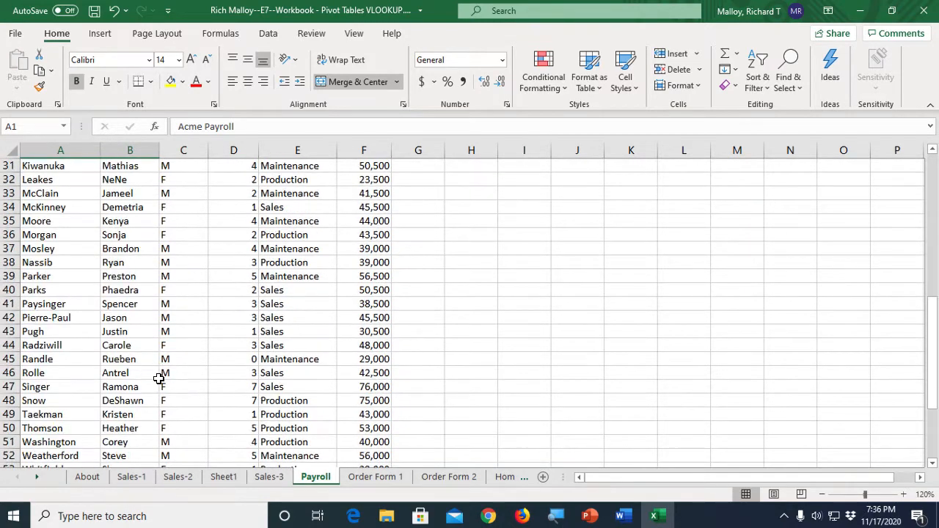
scroll(159, 378, "down", 5)
scroll(157, 378, "up", 11)
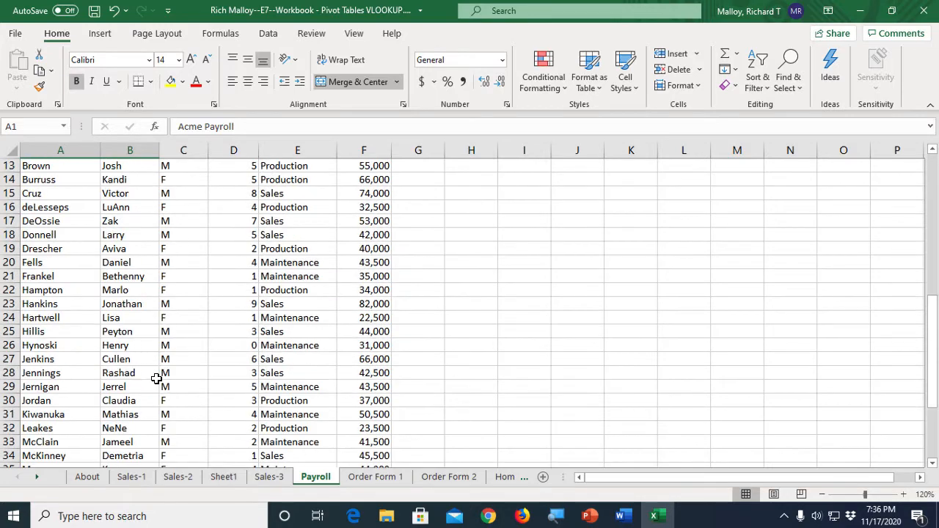
scroll(156, 377, "up", 4)
scroll(154, 377, "down", 3)
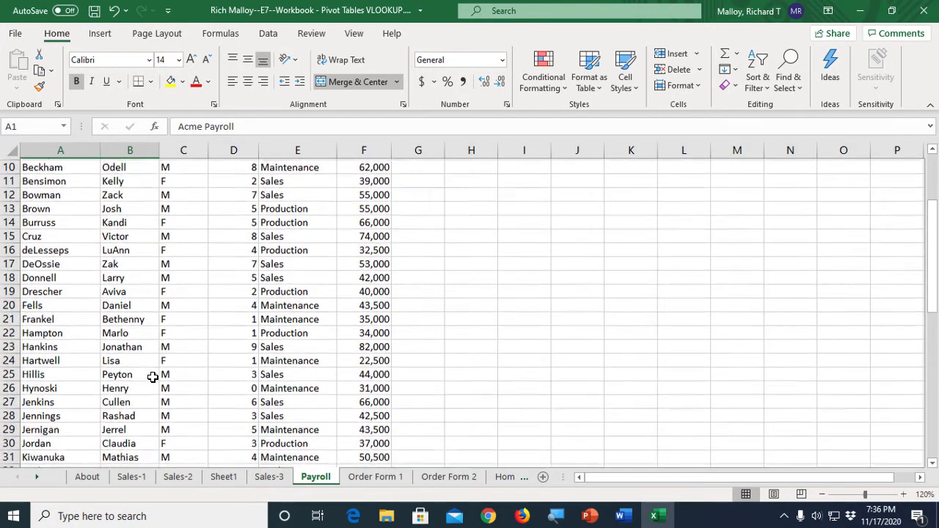
scroll(151, 378, "down", 6)
scroll(150, 378, "up", 7)
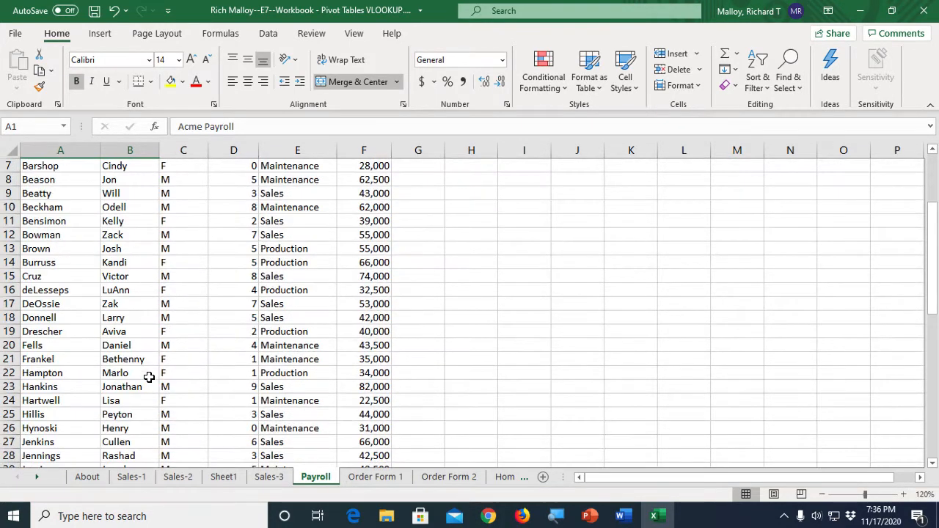
scroll(149, 377, "up", 2)
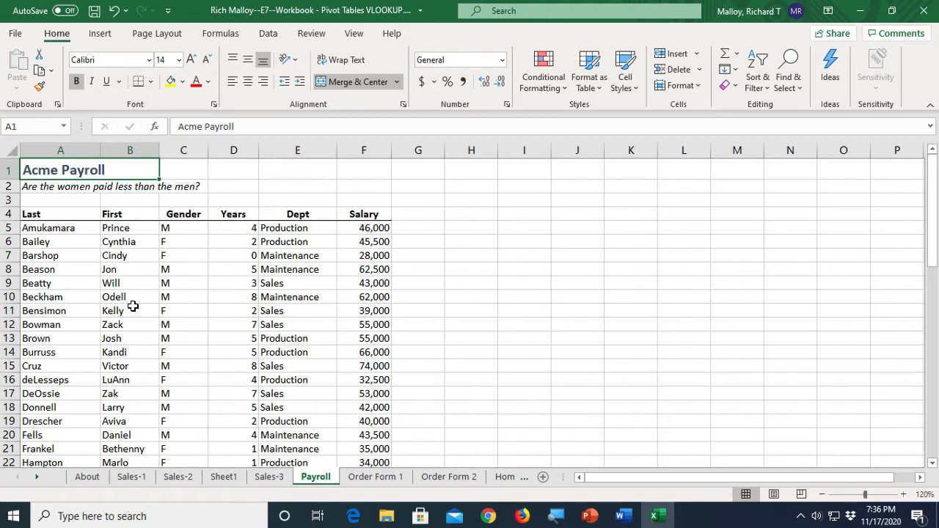
left_click(193, 306)
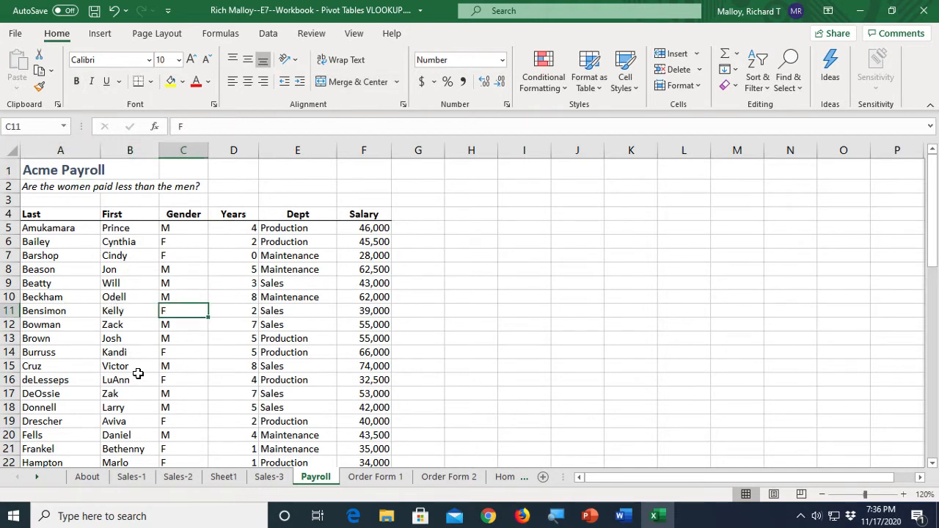
left_click(138, 376)
left_click(262, 377)
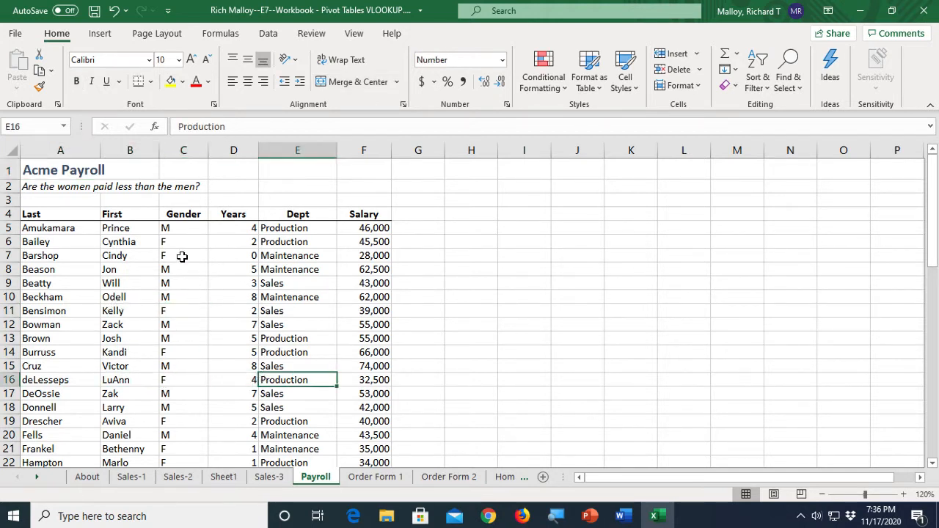
left_click(106, 34)
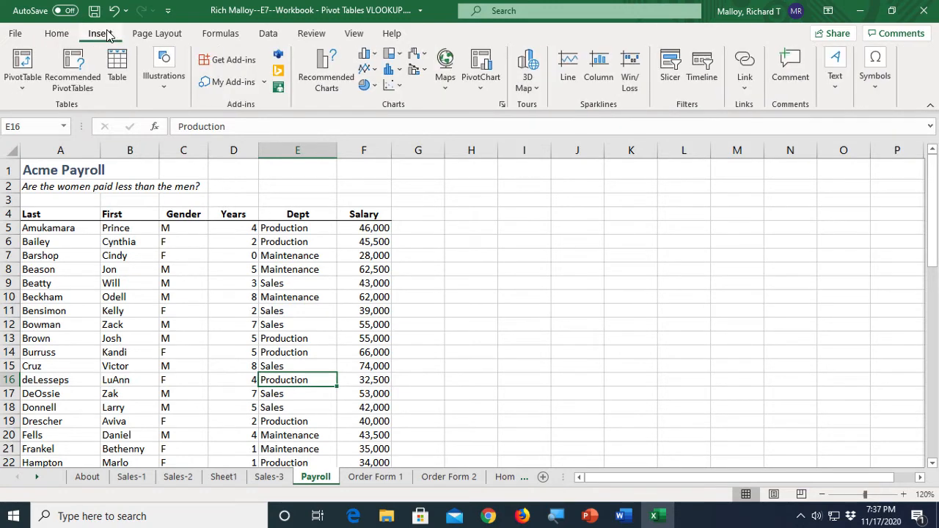
left_click(80, 64)
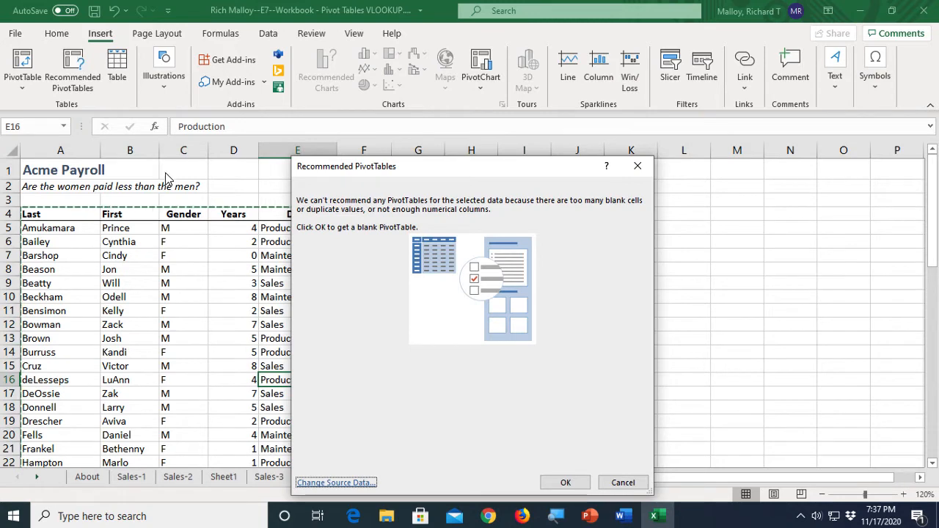
left_click(623, 483)
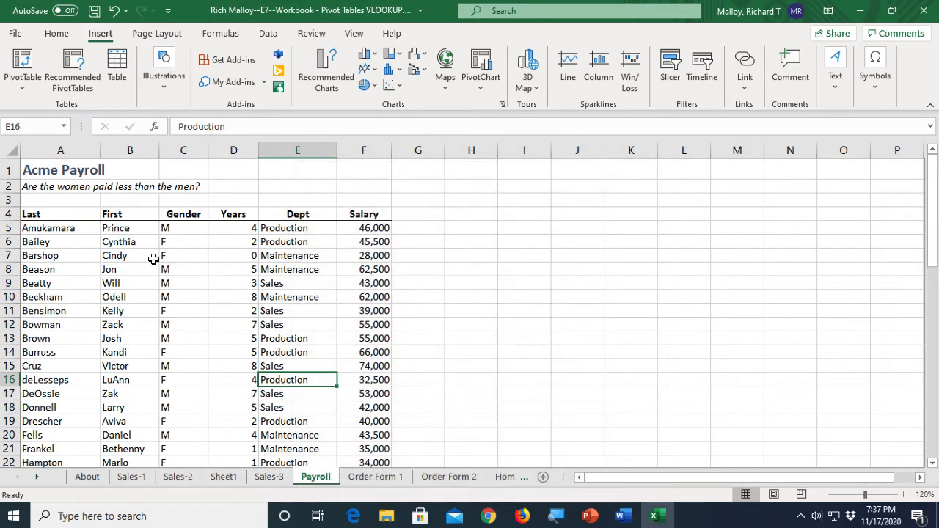
- Create a PivotTable from the range Payroll!$A$4:$F$59 on a new worksheet
left_click(22, 64)
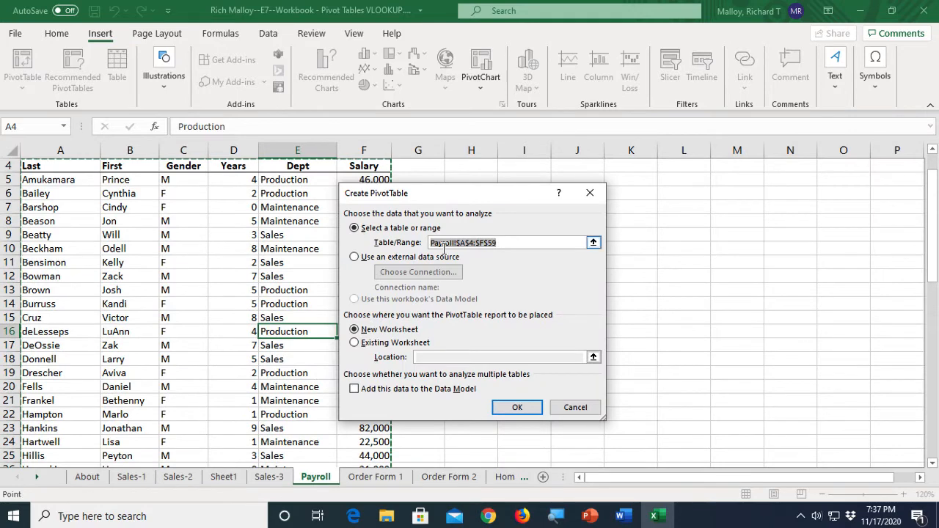
left_click_drag(438, 197, 564, 192)
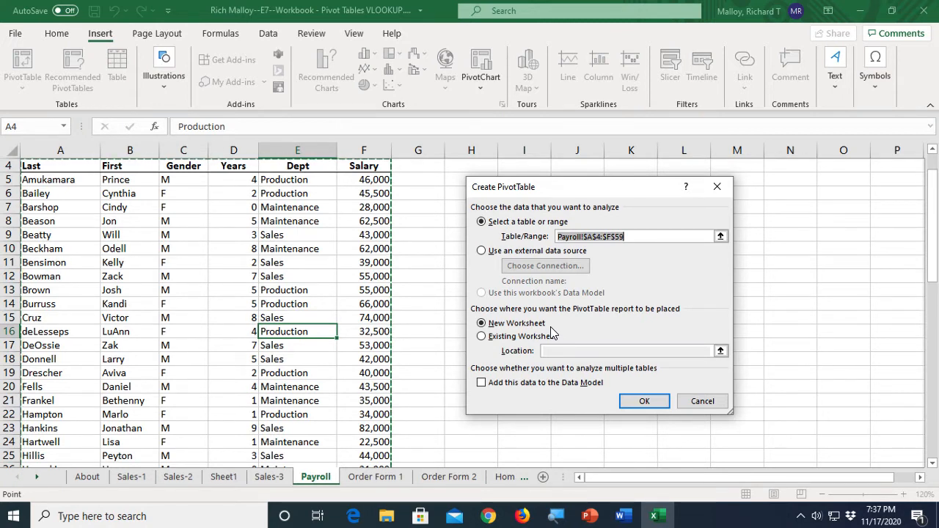
left_click(642, 405)
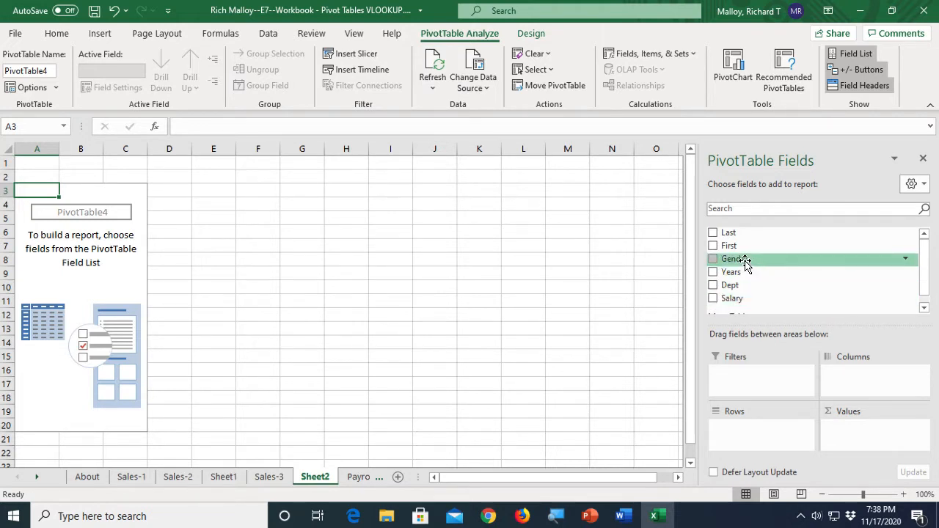
- Place Gender in the PivotTable rows and Salary in the values area
left_click_drag(742, 266, 741, 425)
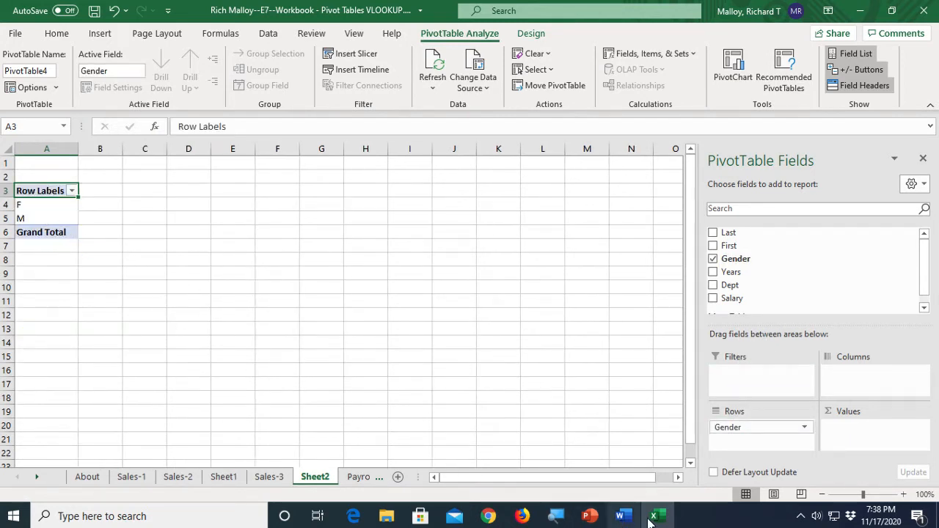
left_click(903, 495)
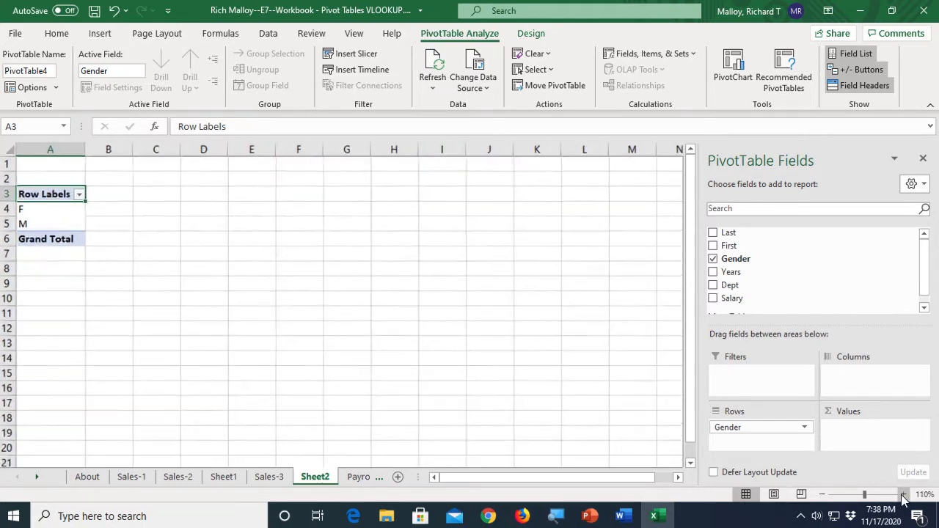
left_click(904, 495)
left_click(903, 496)
left_click(902, 495)
left_click(902, 494)
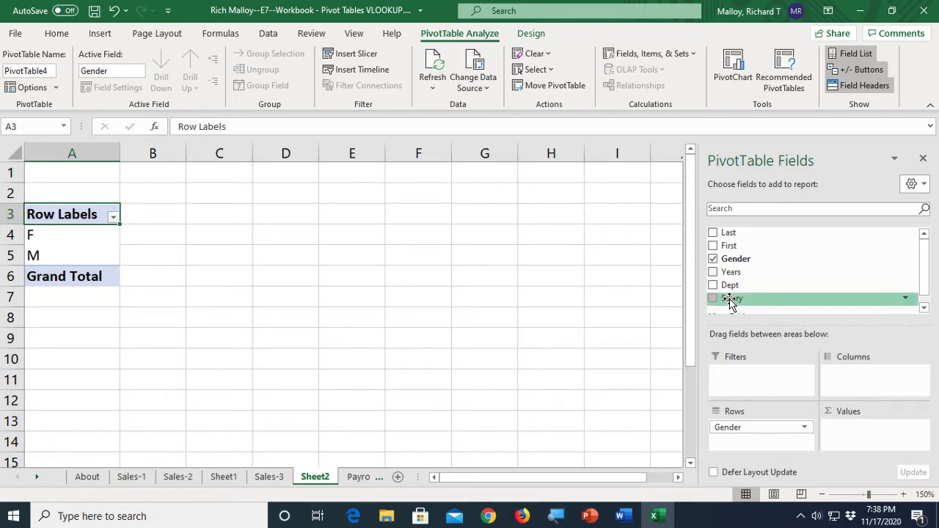
left_click_drag(731, 301, 866, 437)
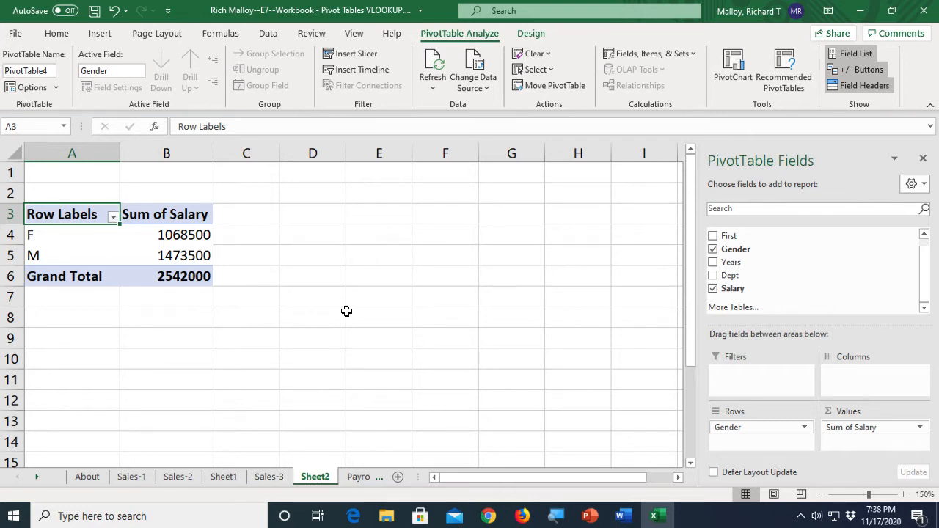
- Summarize the salary values by Average instead of Sum
right_click(184, 237)
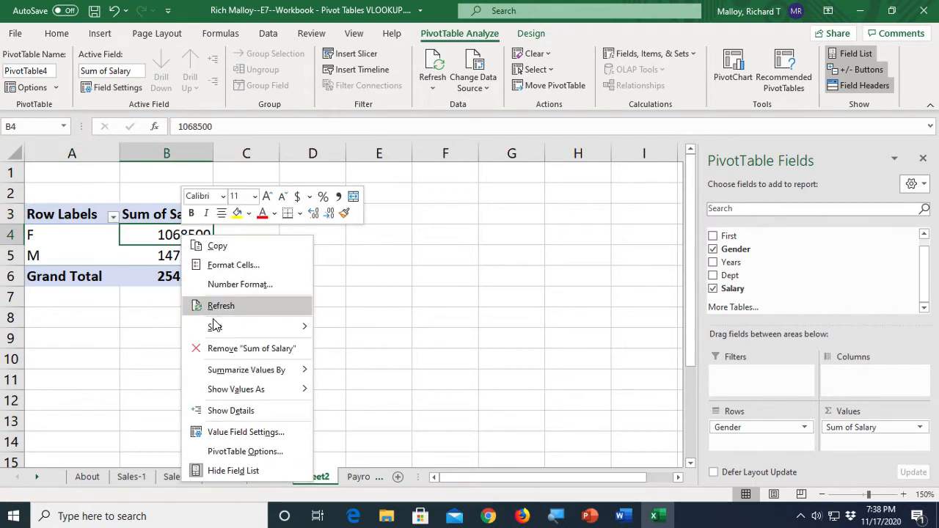
mouse_move(241, 371)
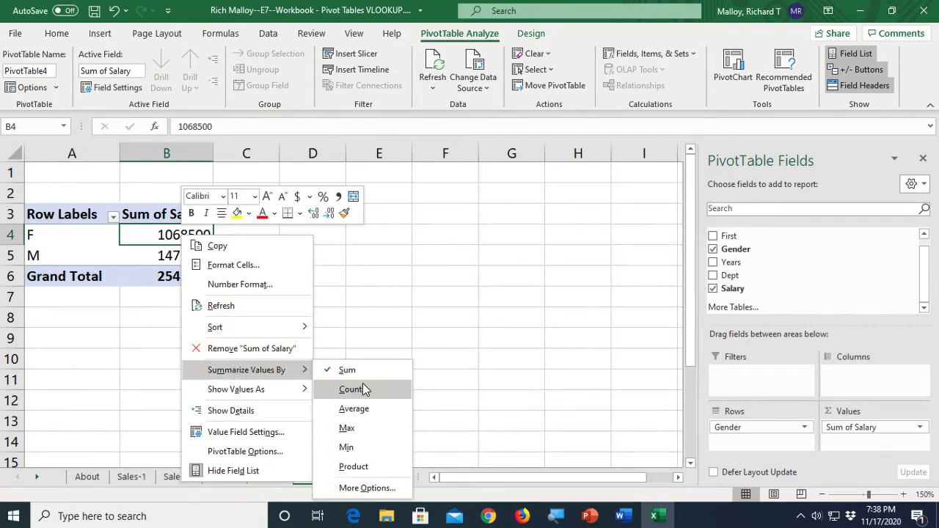
left_click(364, 409)
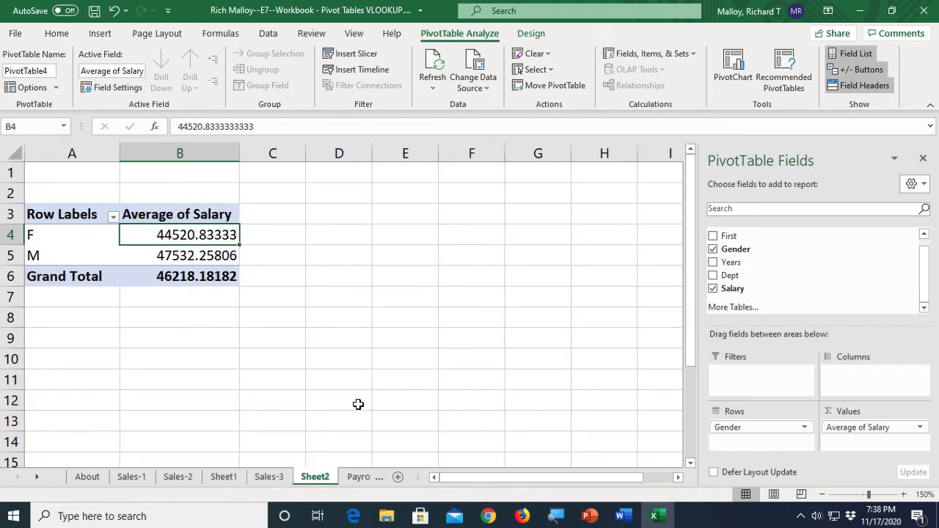
- Format the average salary values as numbers with 0 decimal places and a 1000 separator
right_click(189, 242)
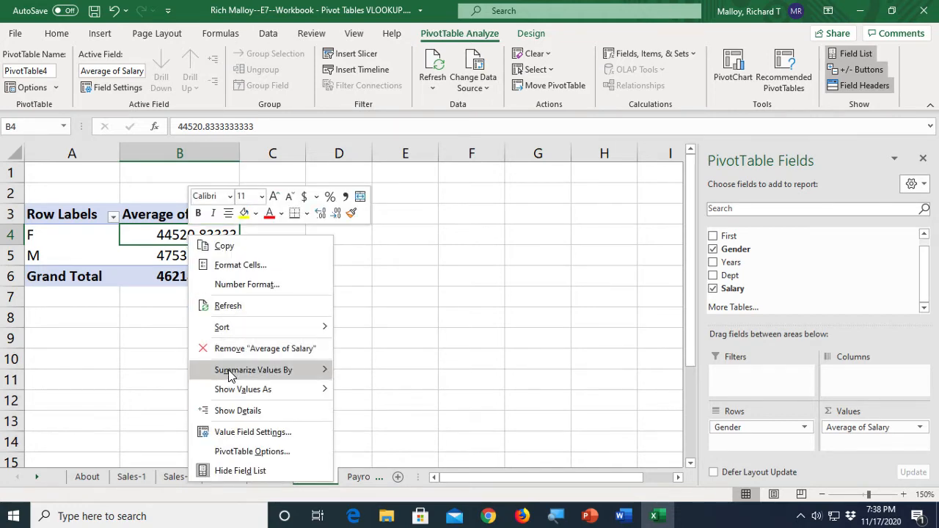
left_click(224, 290)
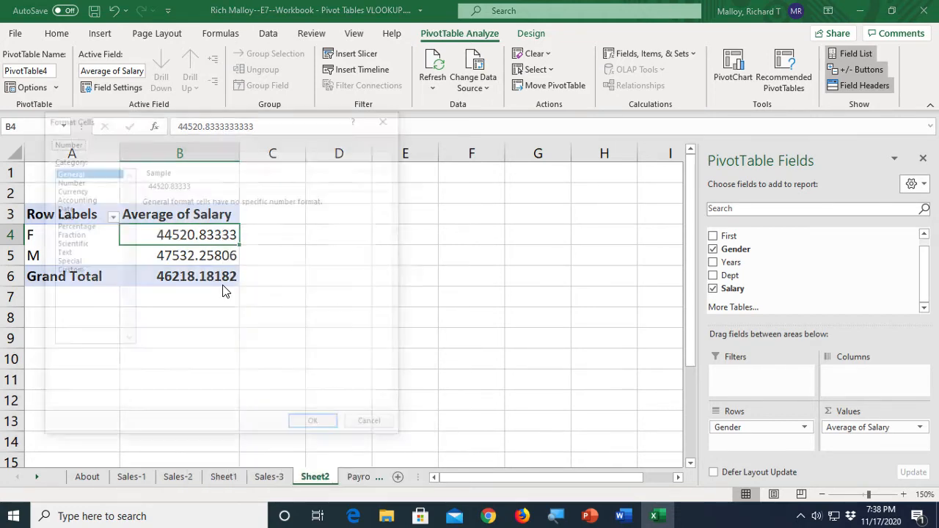
left_click(71, 180)
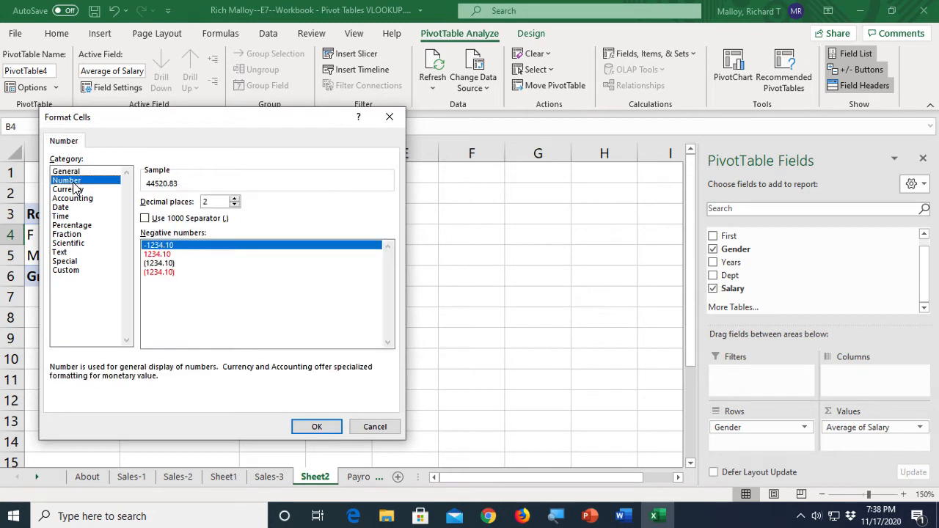
left_click(235, 205)
left_click(235, 205)
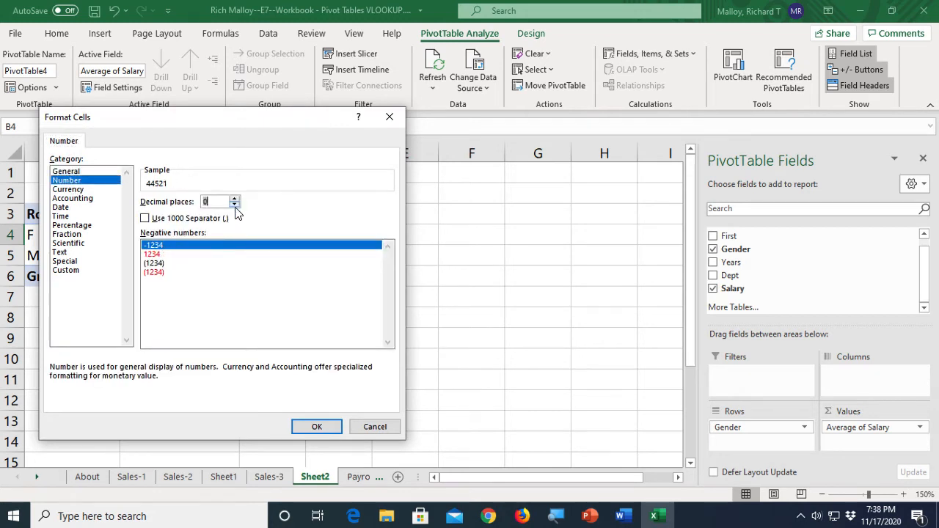
left_click(145, 219)
left_click(315, 427)
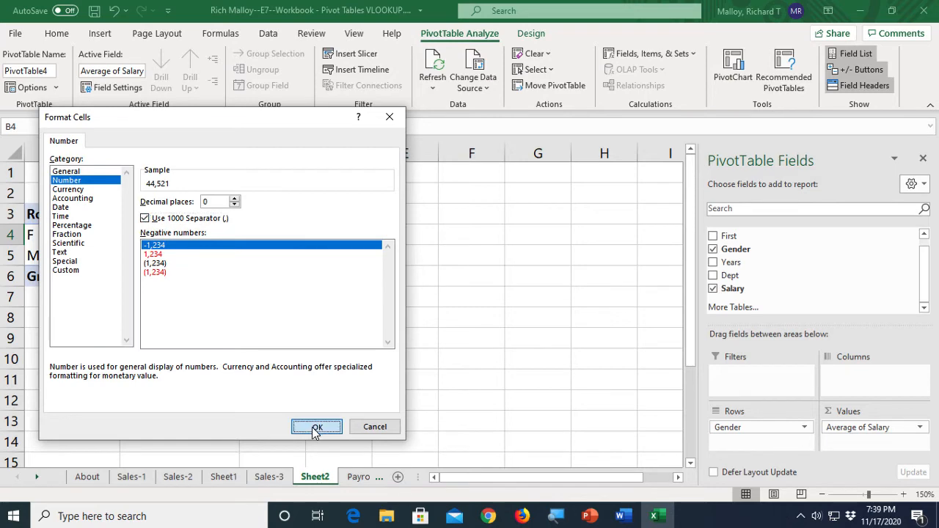
left_click(190, 329)
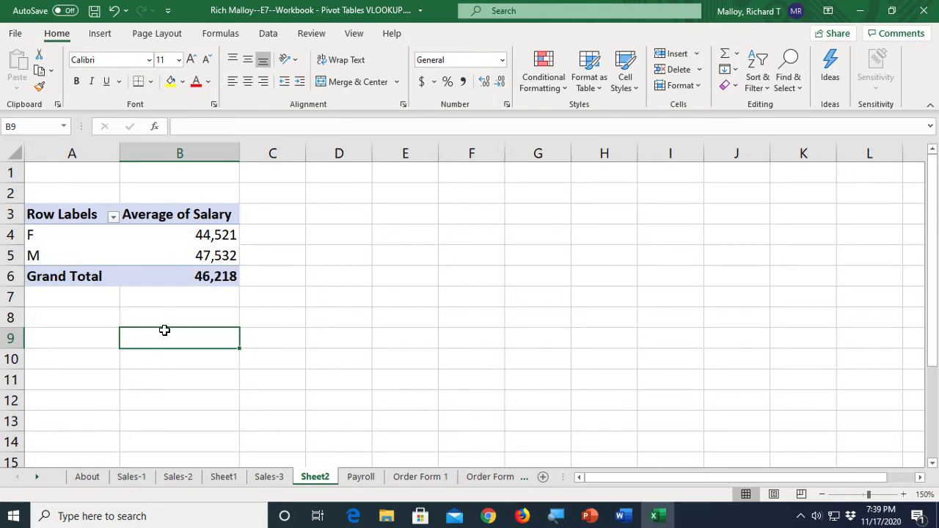
- Add the Dept field to the PivotTable columns
left_click(147, 253)
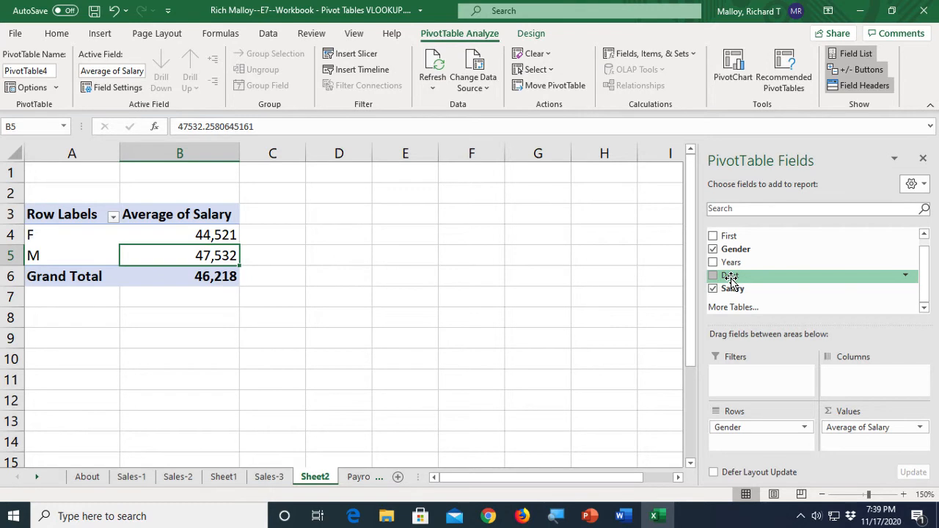
left_click_drag(731, 279, 843, 375)
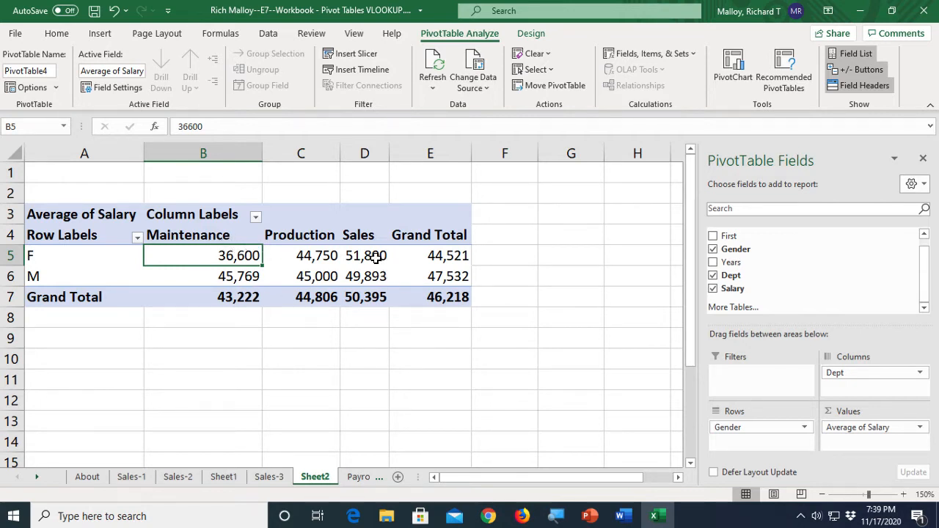
- Rearrange the PivotTable so Dept is in rows and Gender is in columns
mouse_move(374, 296)
mouse_move(244, 300)
left_click_drag(840, 373, 871, 378)
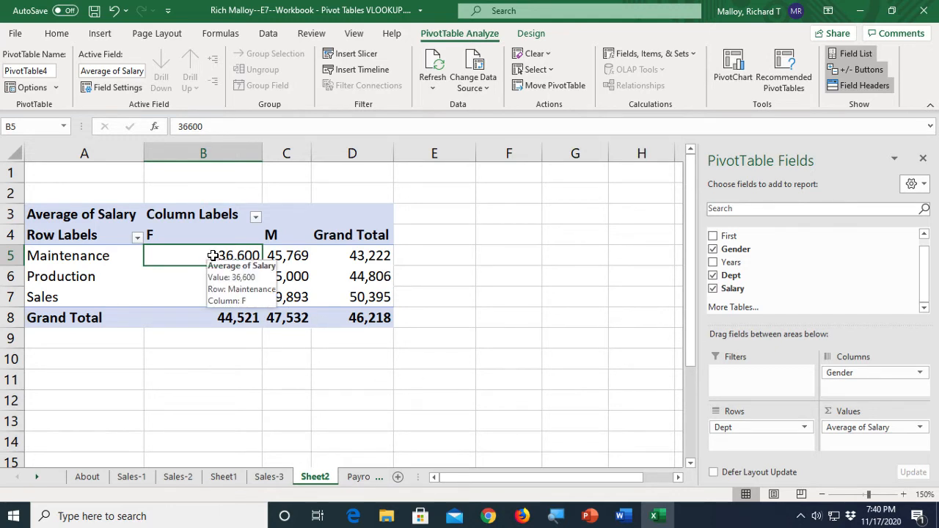
left_click(279, 256)
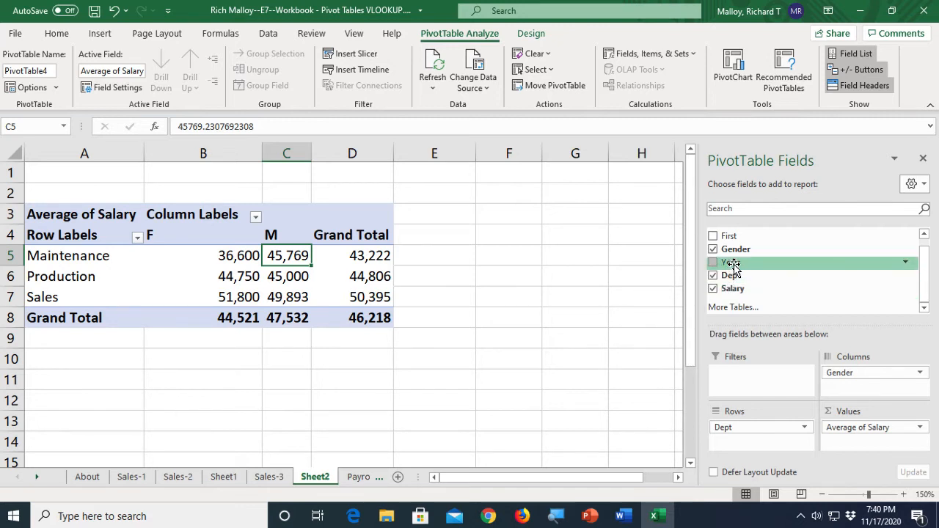
- Add the Years field to the rows beneath Dept
left_click_drag(732, 264, 739, 439)
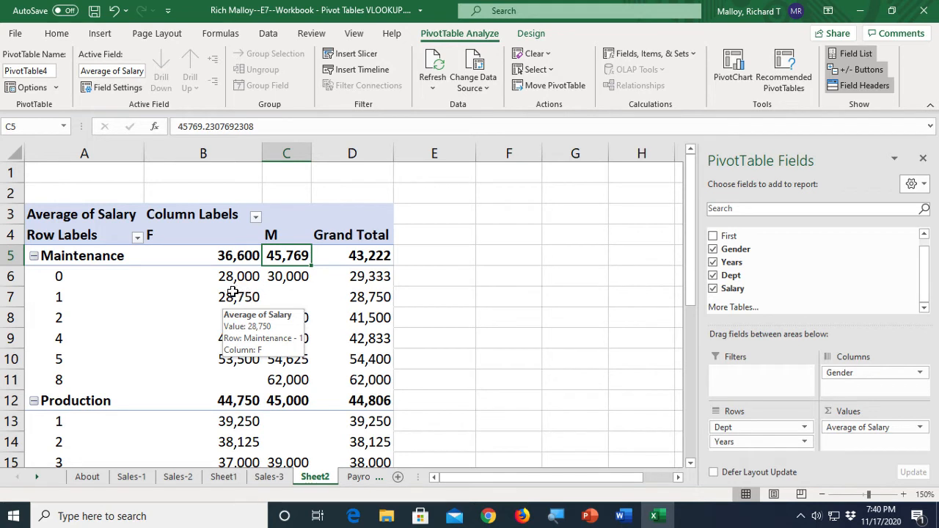
mouse_move(292, 292)
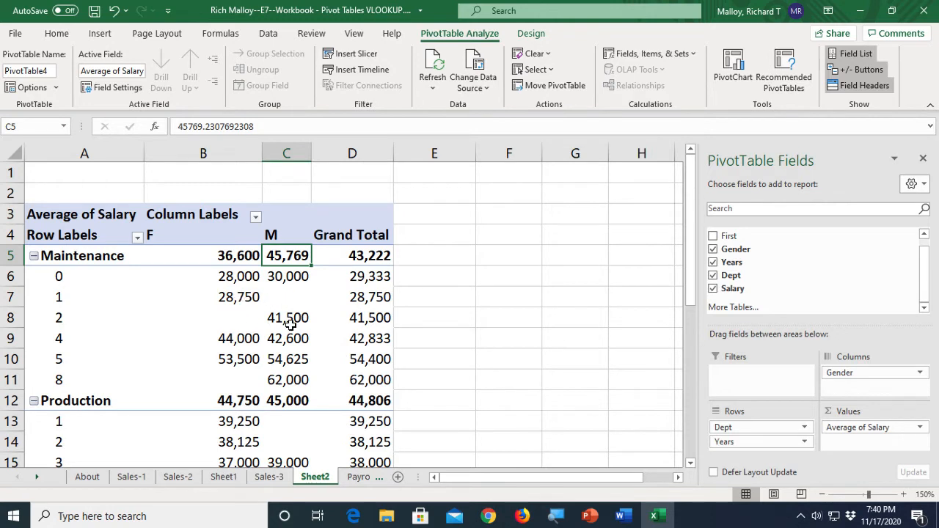
- Drill down into the female Maintenance value for 0 years to show its source record on a new sheet
mouse_move(244, 356)
mouse_move(247, 372)
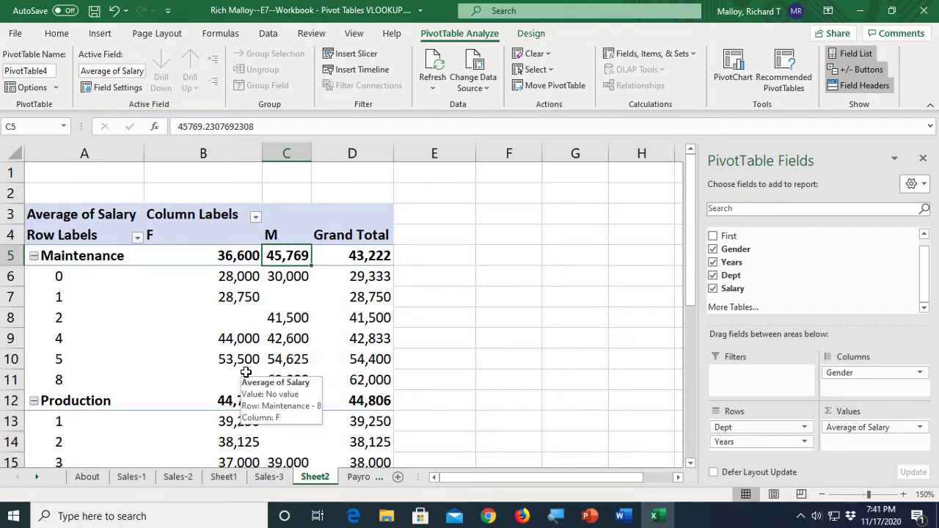
mouse_move(314, 373)
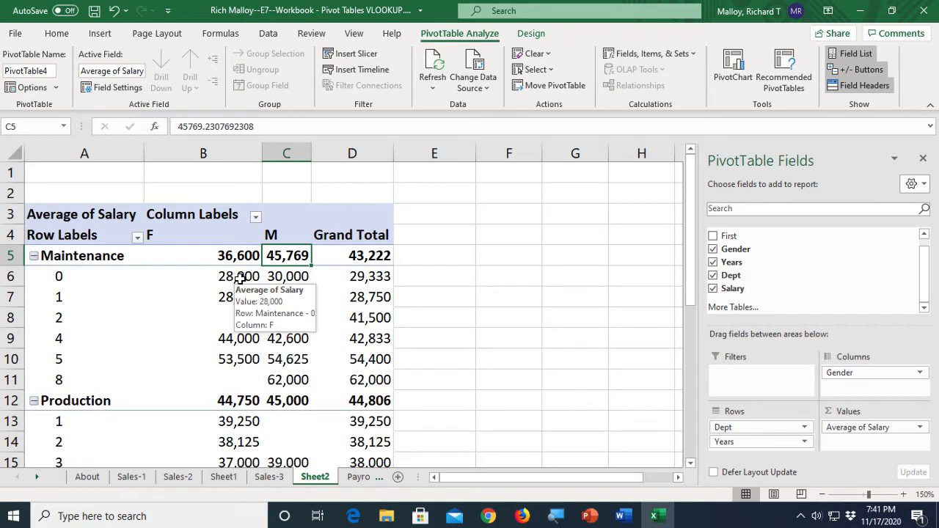
mouse_move(281, 276)
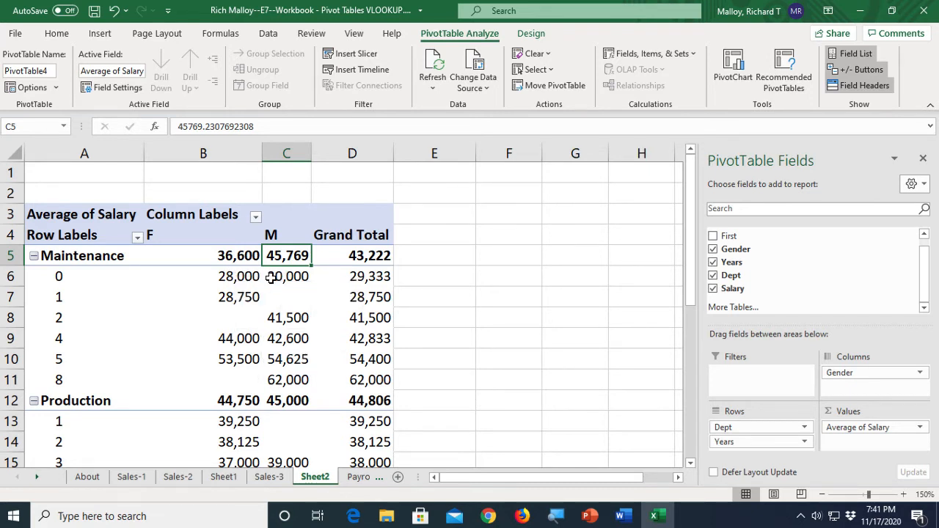
mouse_move(232, 276)
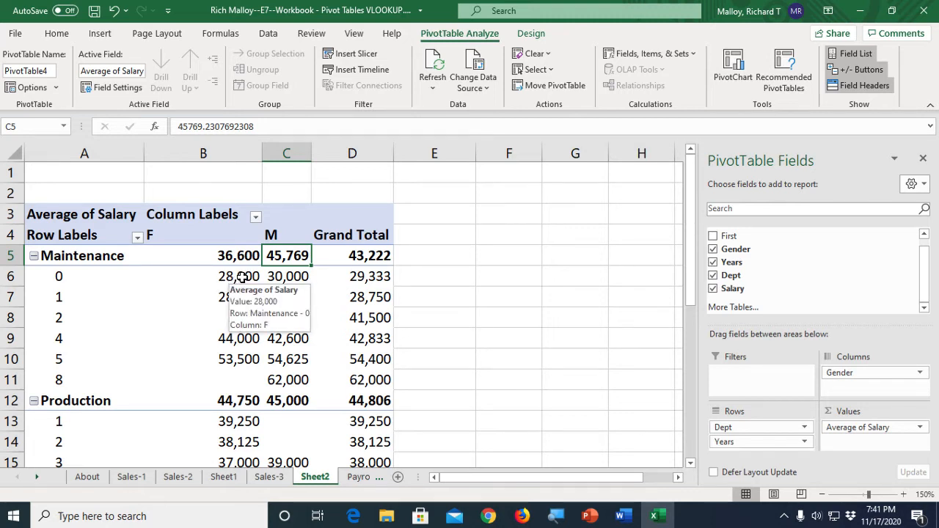
double_click(241, 276)
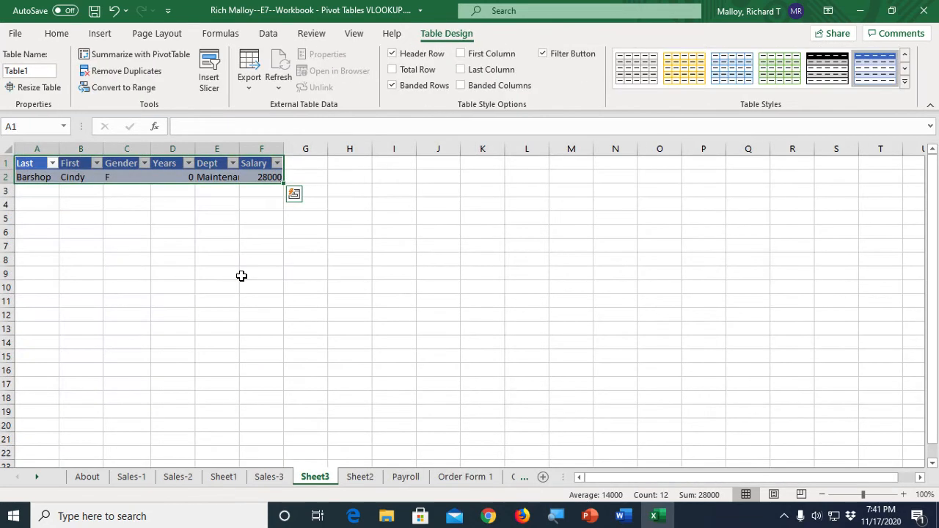
left_click(243, 276)
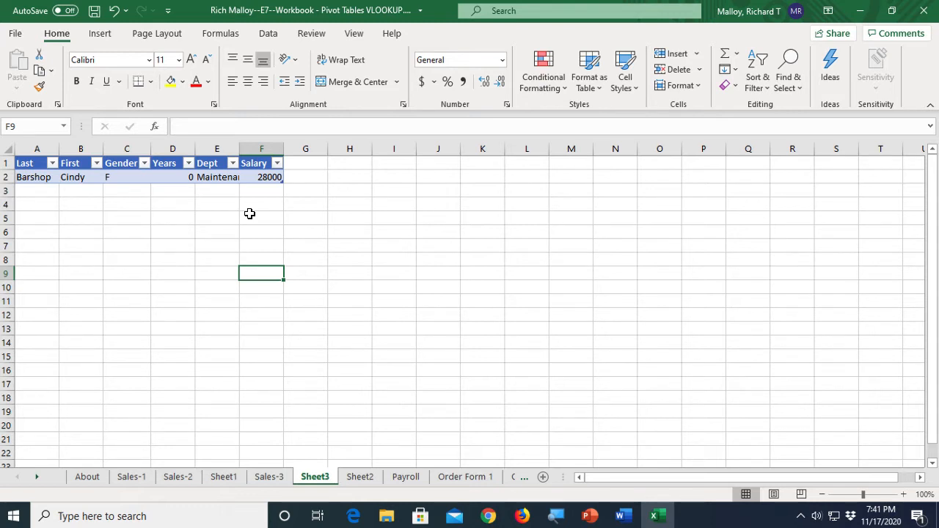
- Delete the drill-down sheet Sheet3
right_click(319, 481)
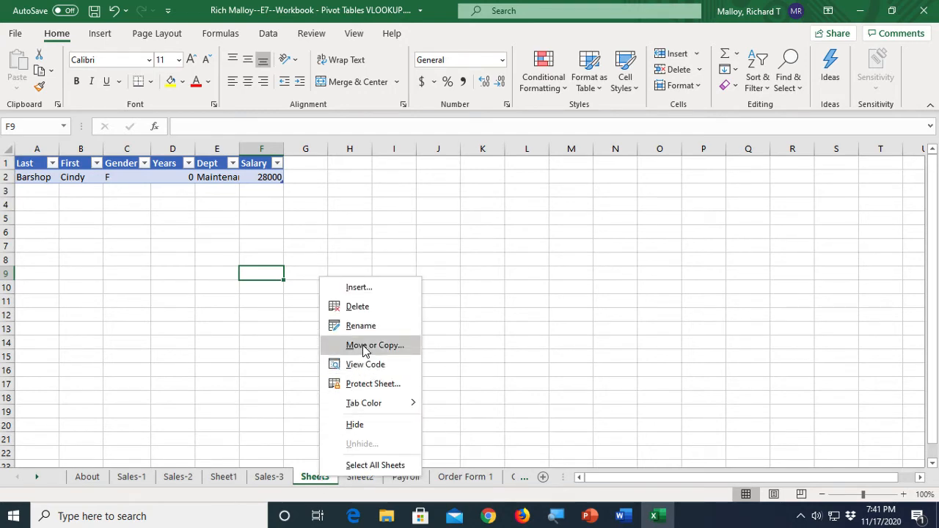
left_click(362, 311)
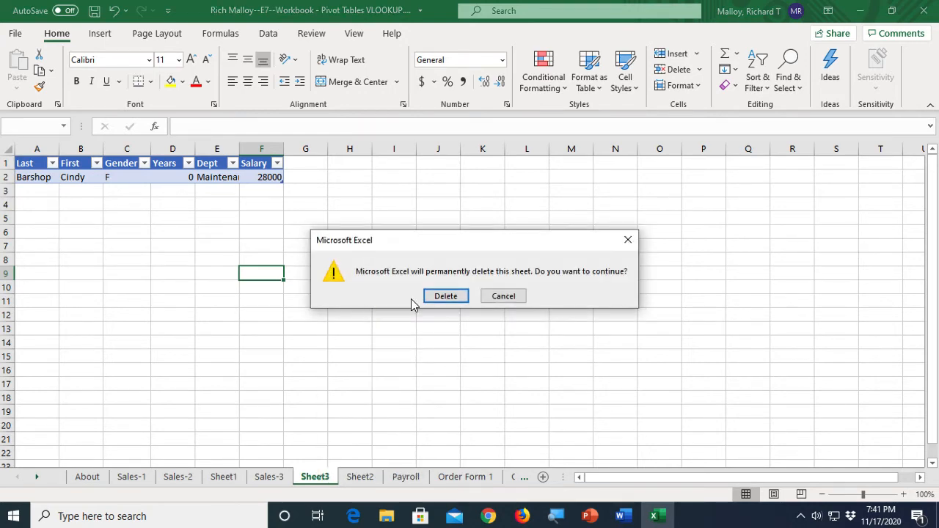
left_click(444, 297)
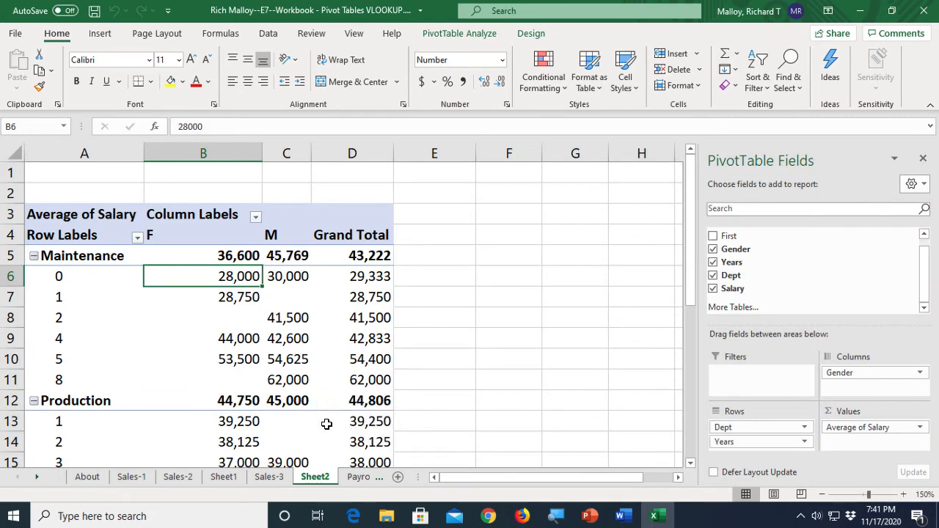
- On the Payroll sheet, set the salary of the female Maintenance employee with 0 years to 30000
left_click(359, 479)
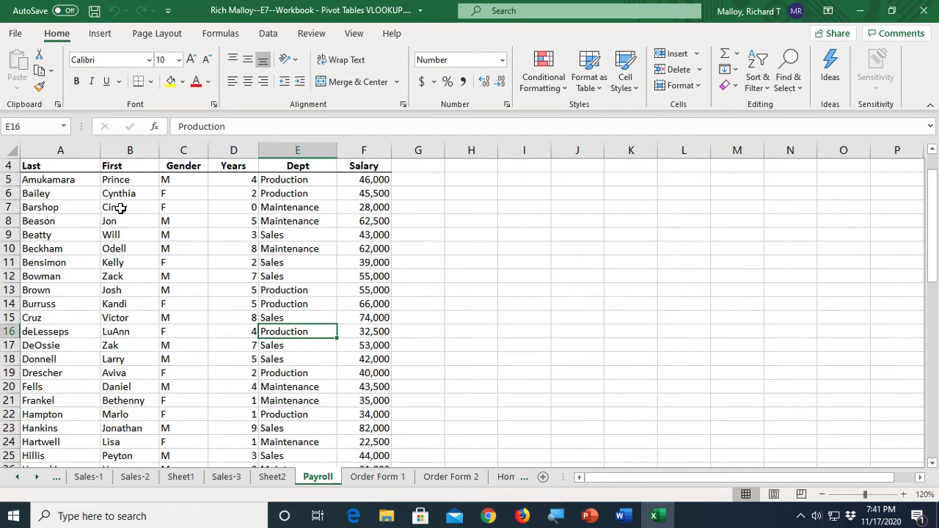
left_click(364, 207)
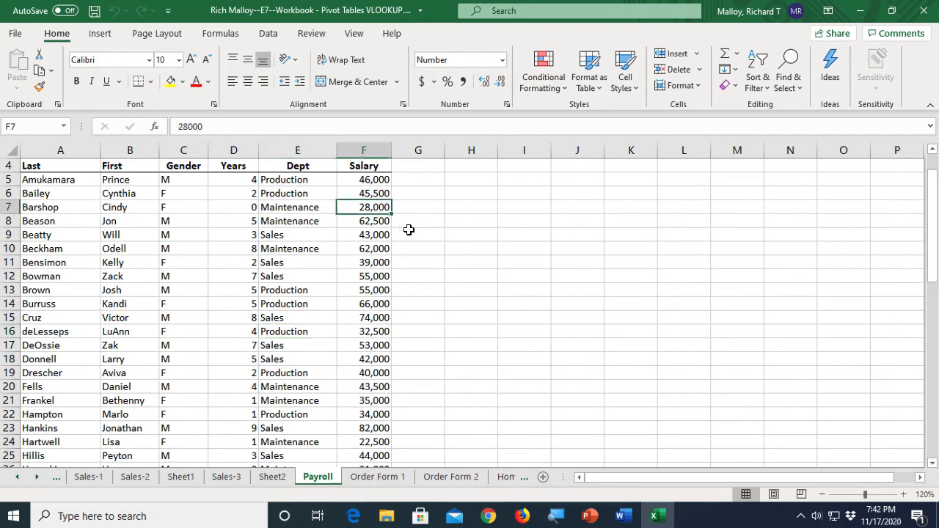
type("3")
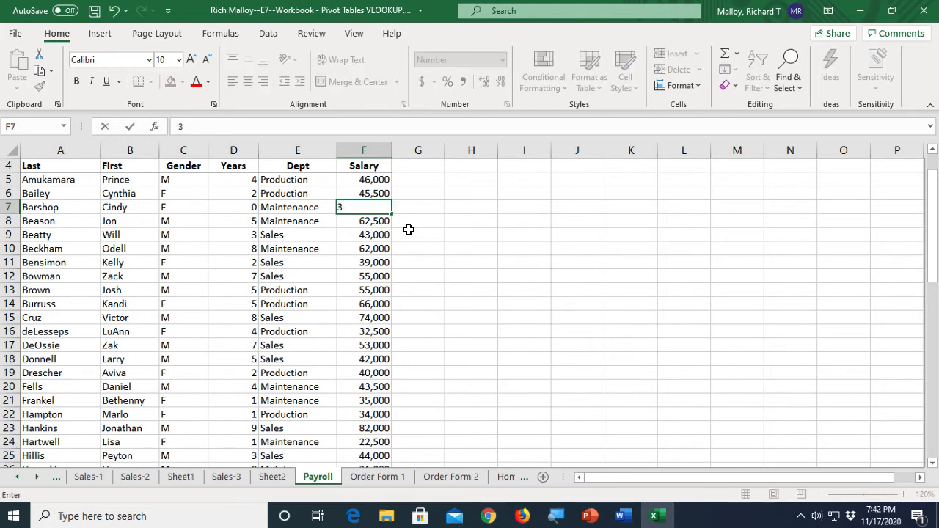
type("0000")
key("Return")
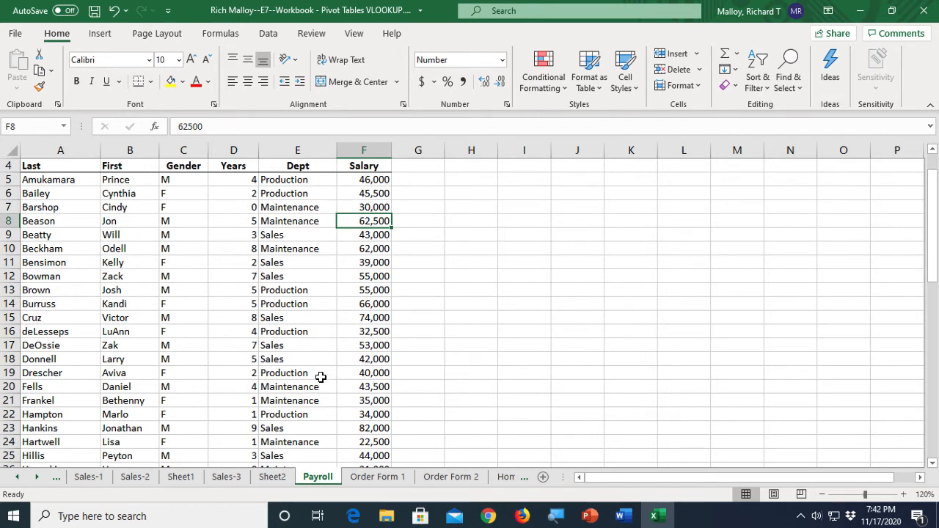
- Return to the PivotTable on Sheet2 and refresh it
left_click(271, 476)
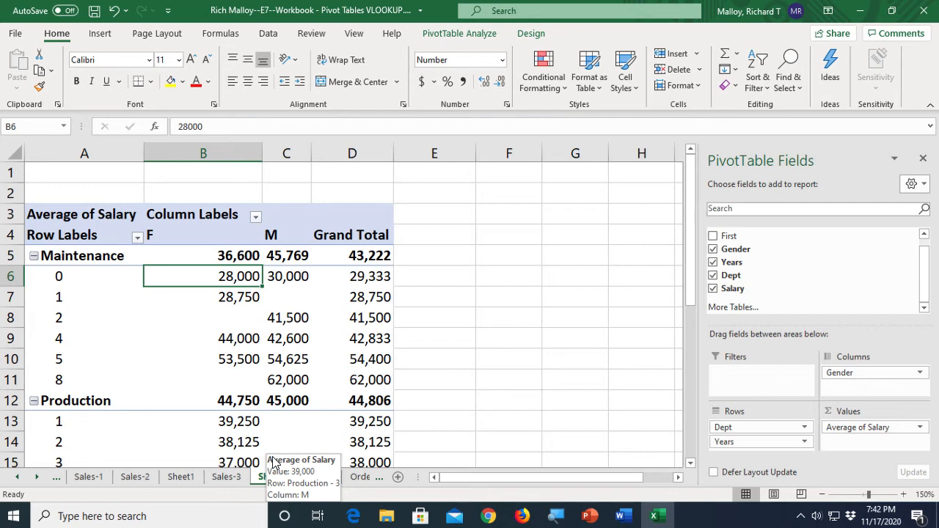
right_click(270, 316)
left_click(321, 144)
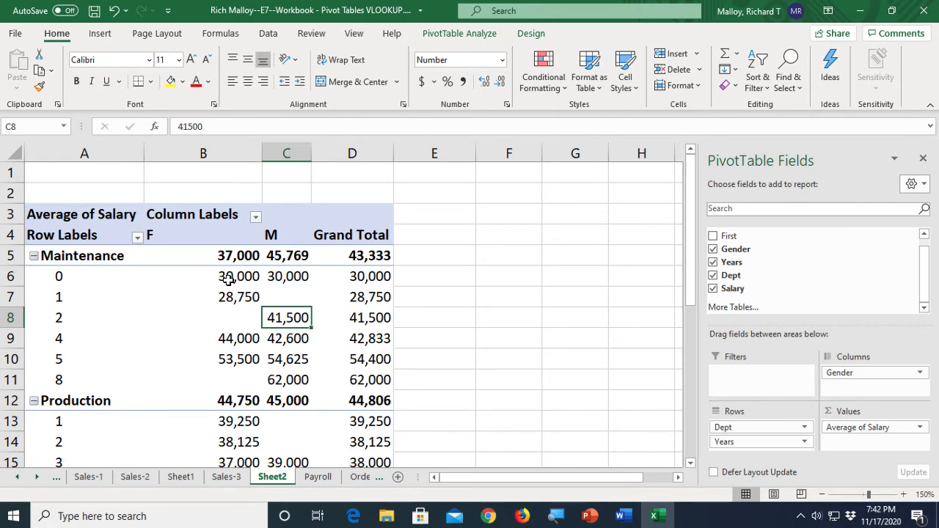
- Remove the Years field from the PivotTable rows
mouse_move(236, 276)
mouse_move(232, 351)
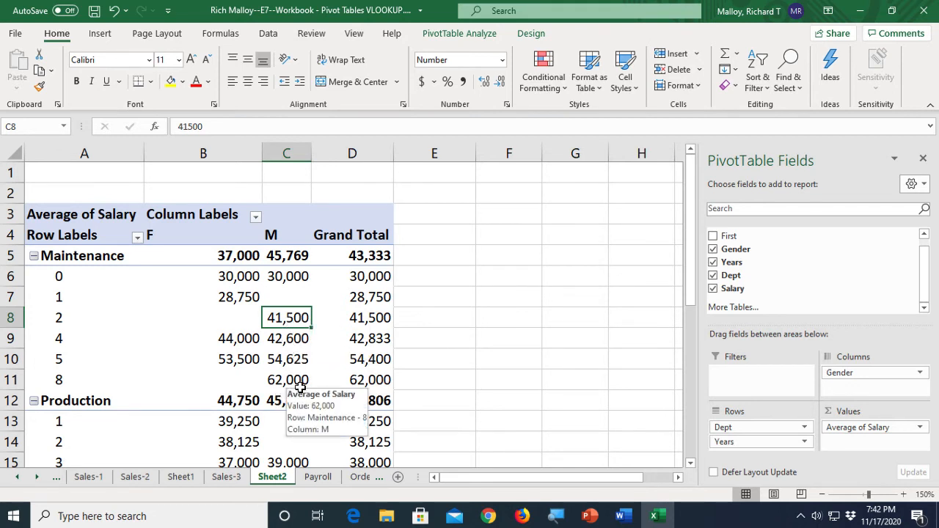
mouse_move(307, 406)
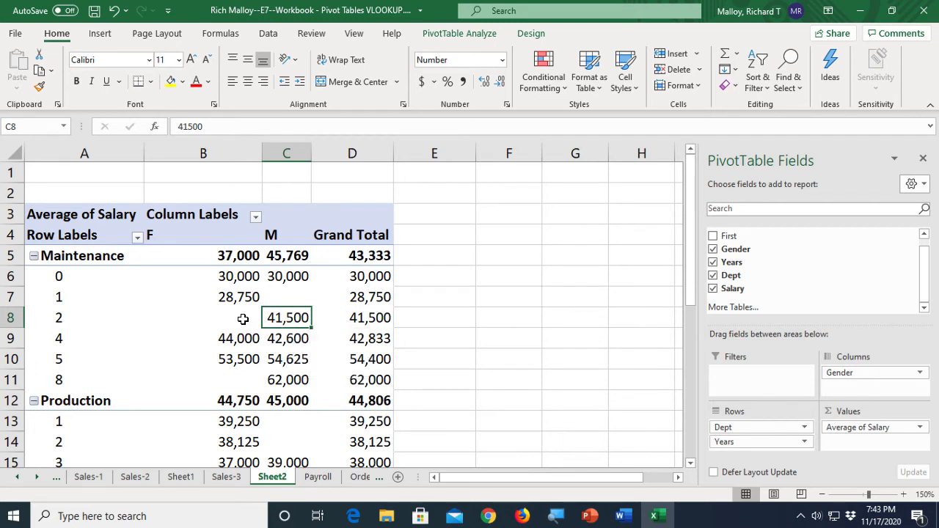
mouse_move(232, 319)
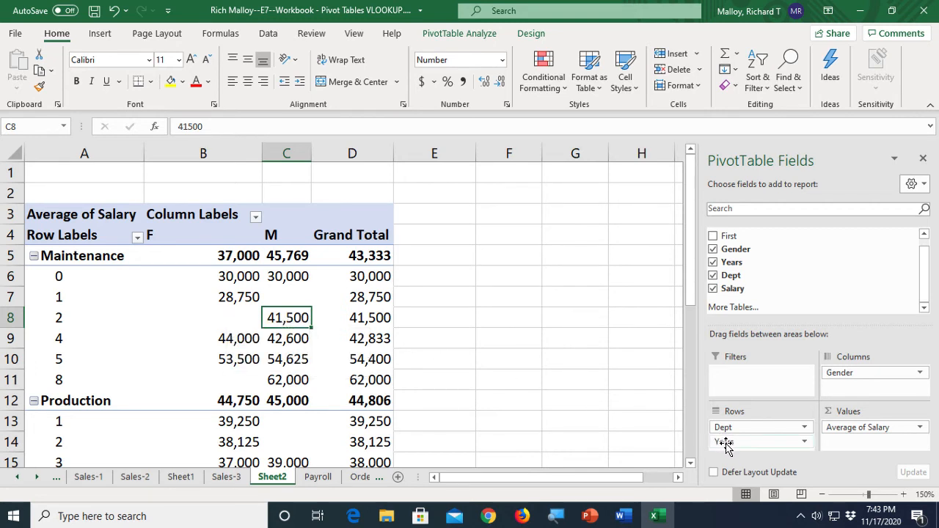
left_click_drag(725, 443, 575, 412)
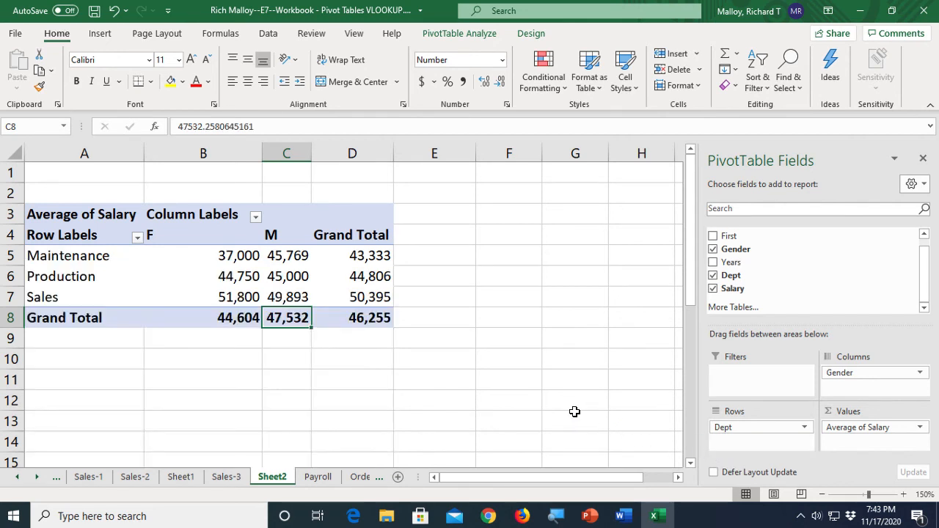
- Insert a Clustered Column PivotChart from the PivotTable and move it below the table
left_click(233, 275)
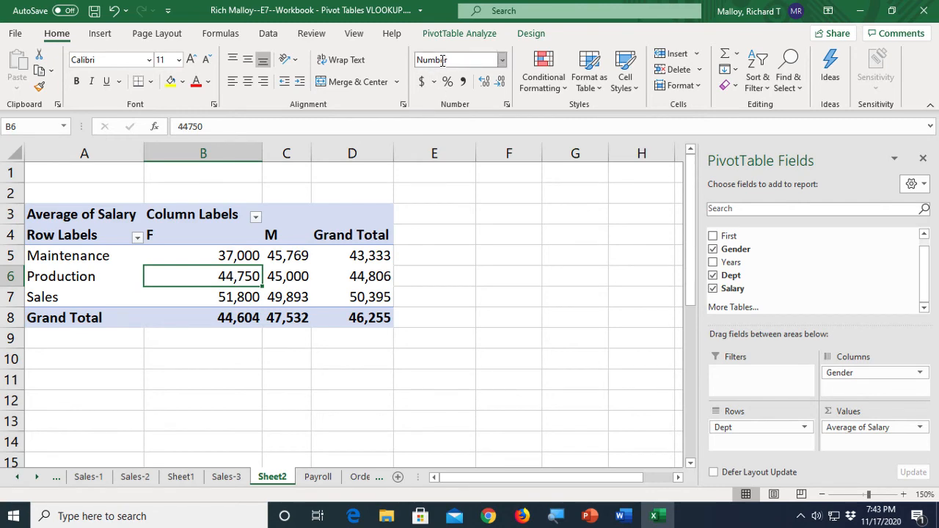
left_click(438, 34)
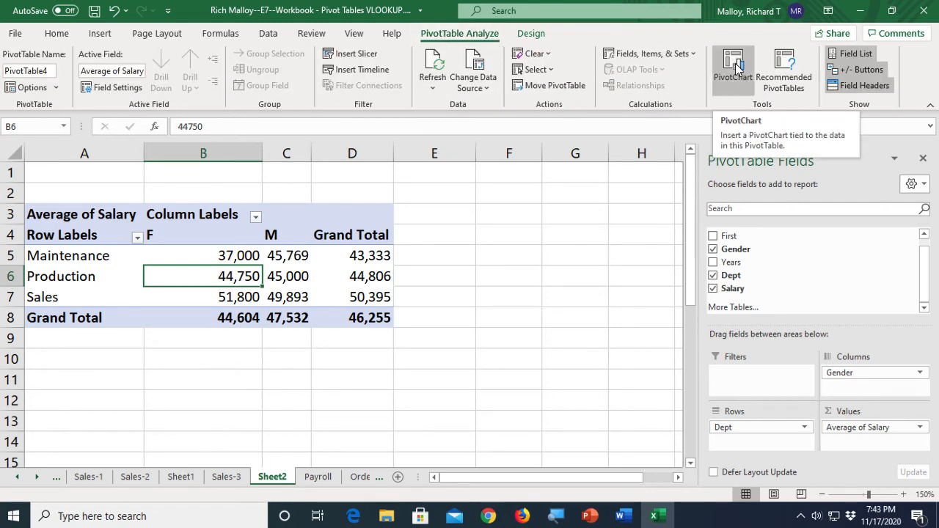
left_click(738, 68)
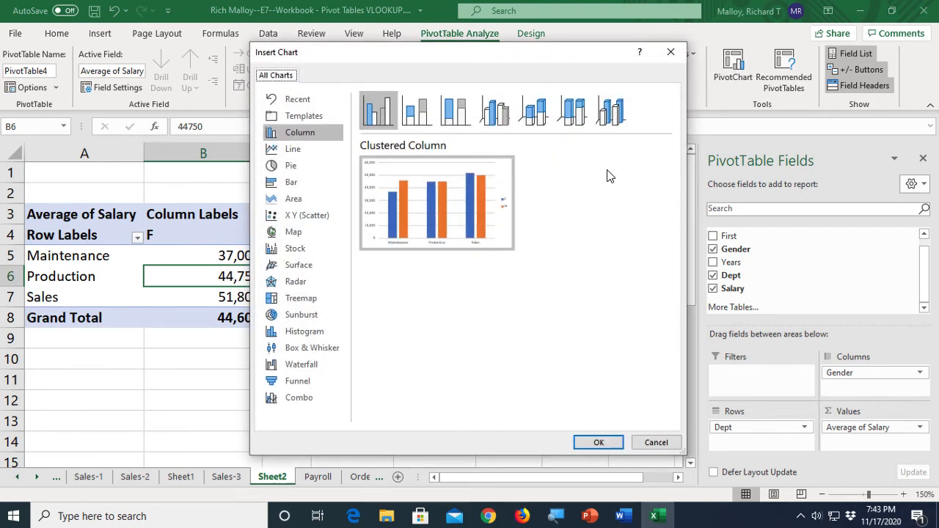
left_click(608, 443)
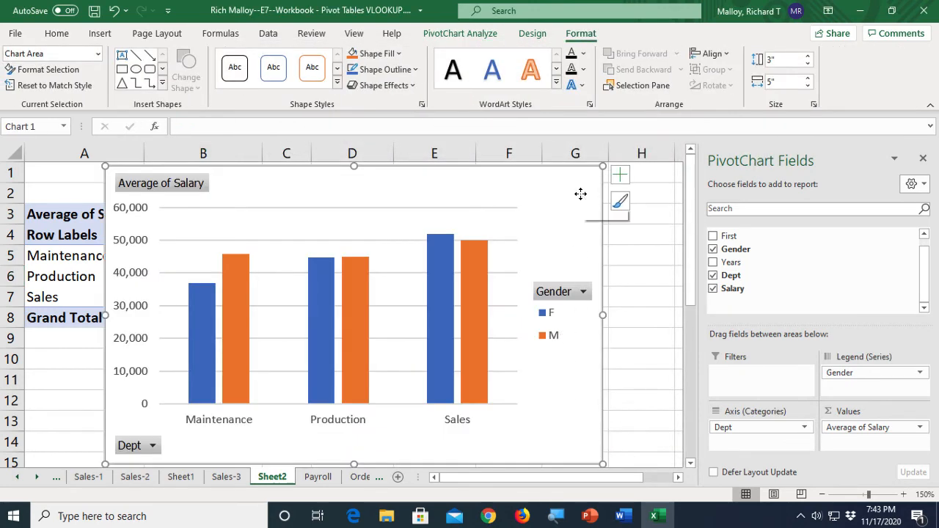
left_click_drag(580, 193, 507, 371)
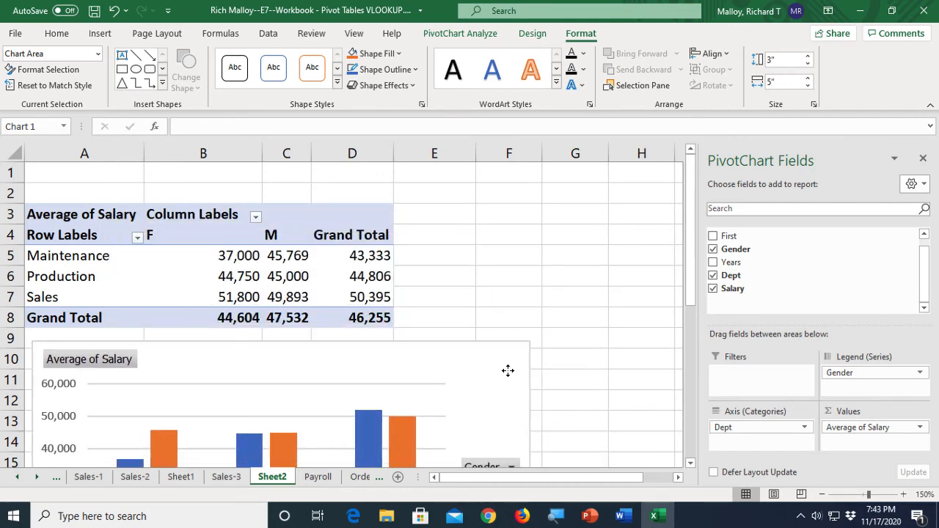
scroll(585, 395, "down", 2)
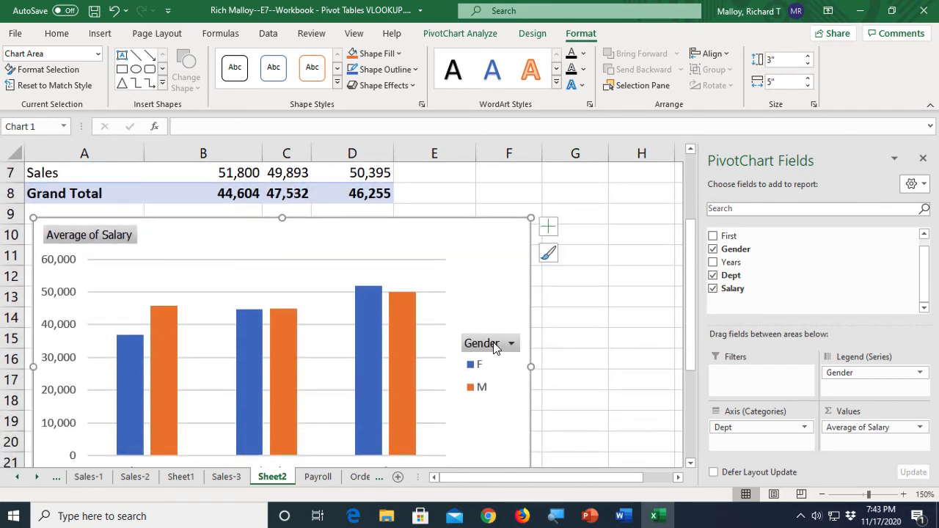
- Hide the field buttons on the PivotChart
left_click(467, 35)
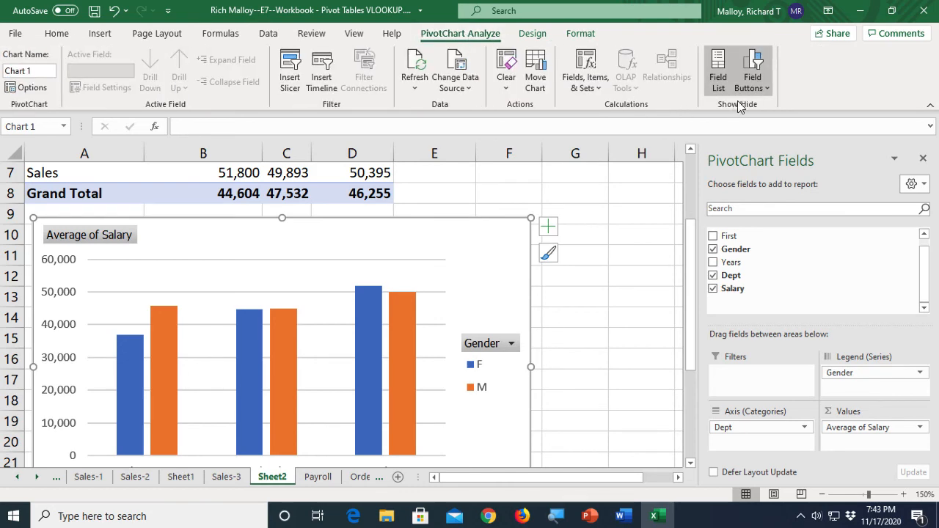
left_click(755, 63)
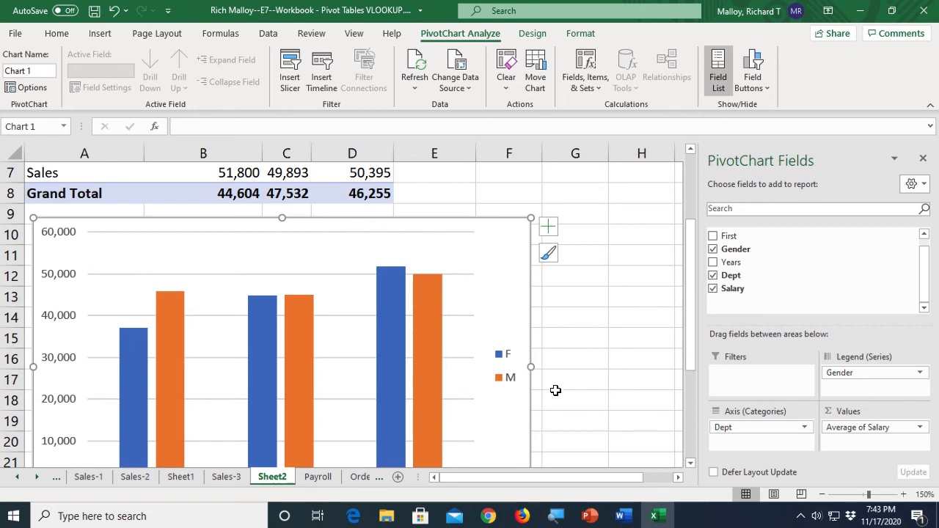
- Save the workbook
scroll(556, 390, "down", 2)
scroll(555, 389, "up", 1)
scroll(555, 389, "up", 2)
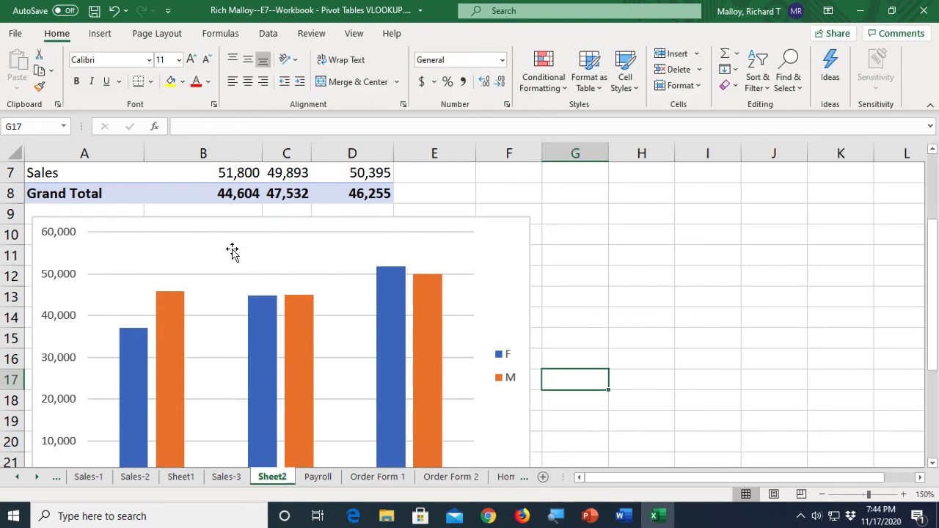
left_click(95, 18)
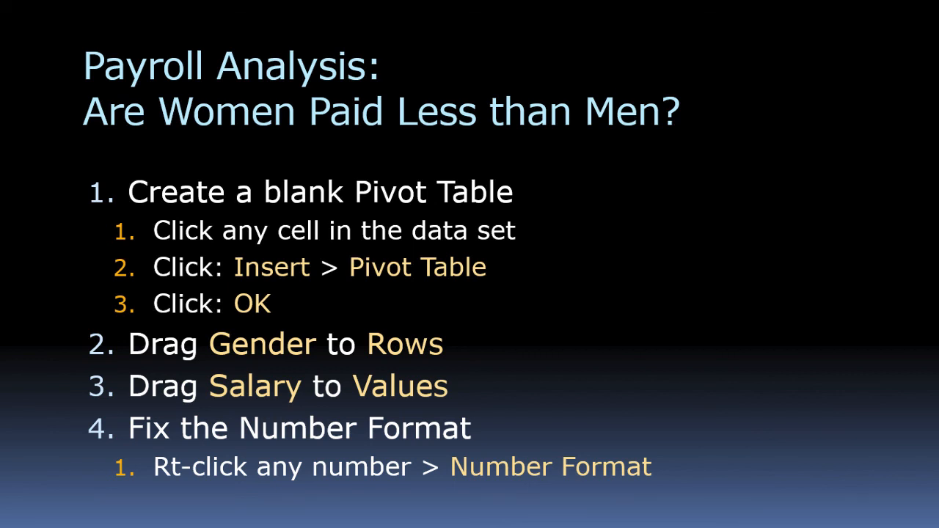
key("Right")
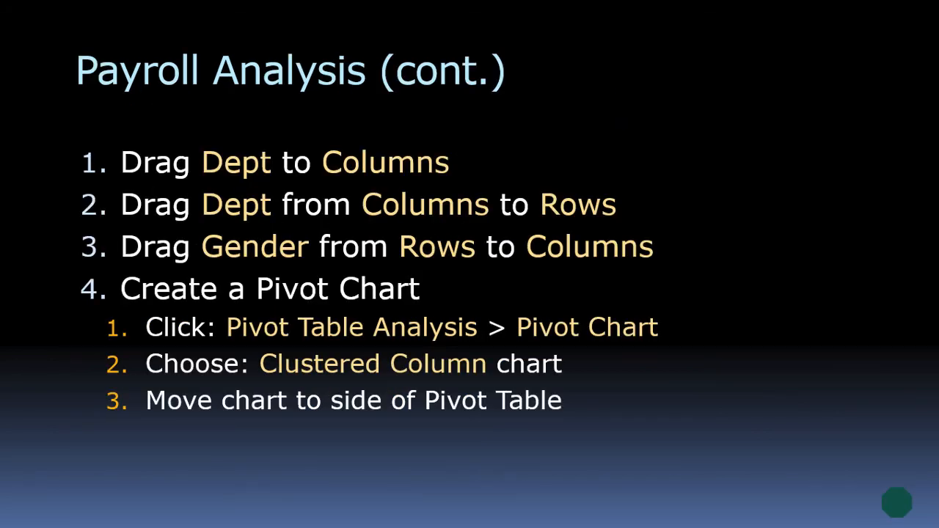